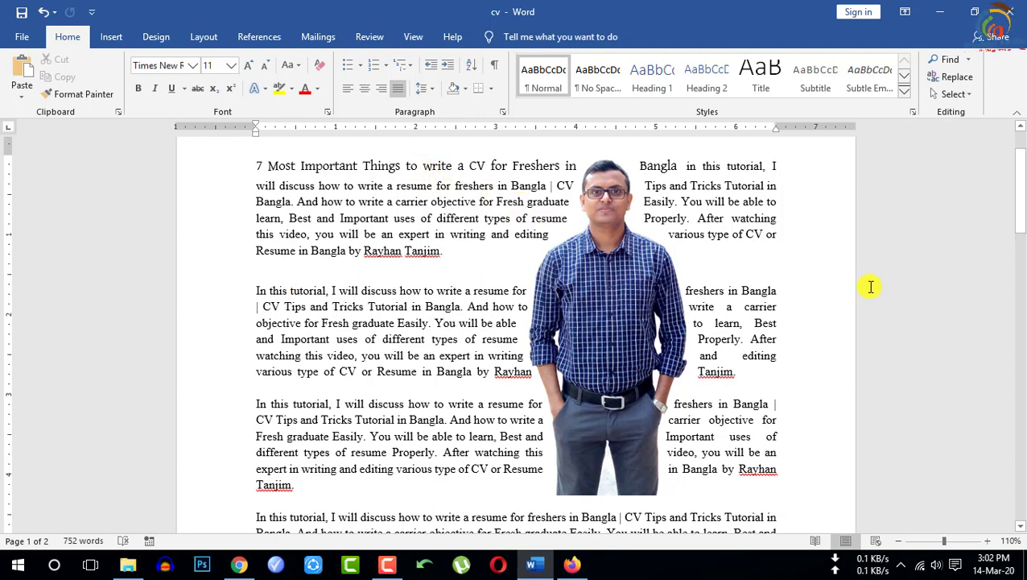
Step: Switch from Word to the Firefox window showing the YouTube channel
key("alt+Tab")
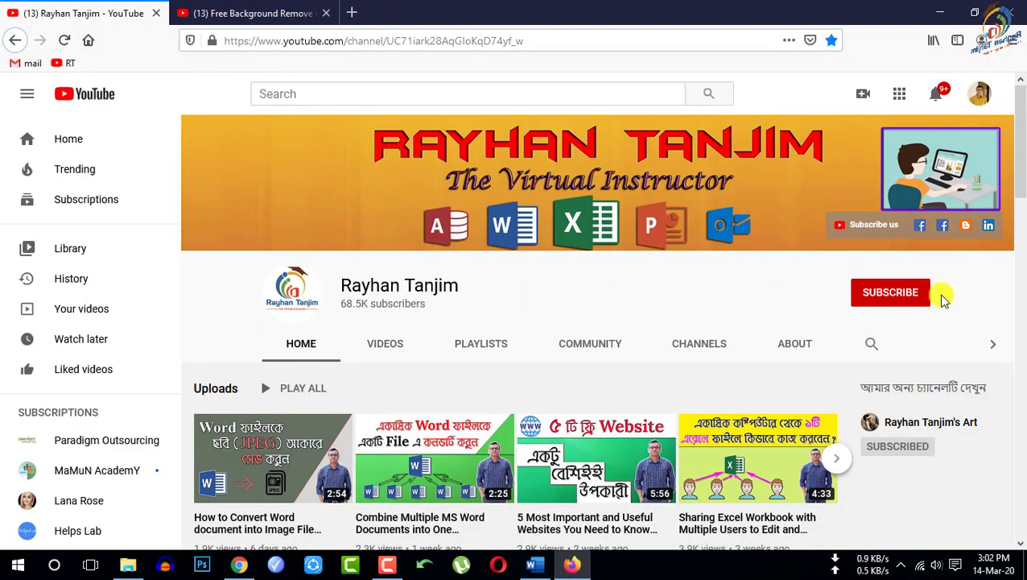
Step: Scroll through the YouTube channel page, then return to the Word CV
scroll(484, 355, "down", 2)
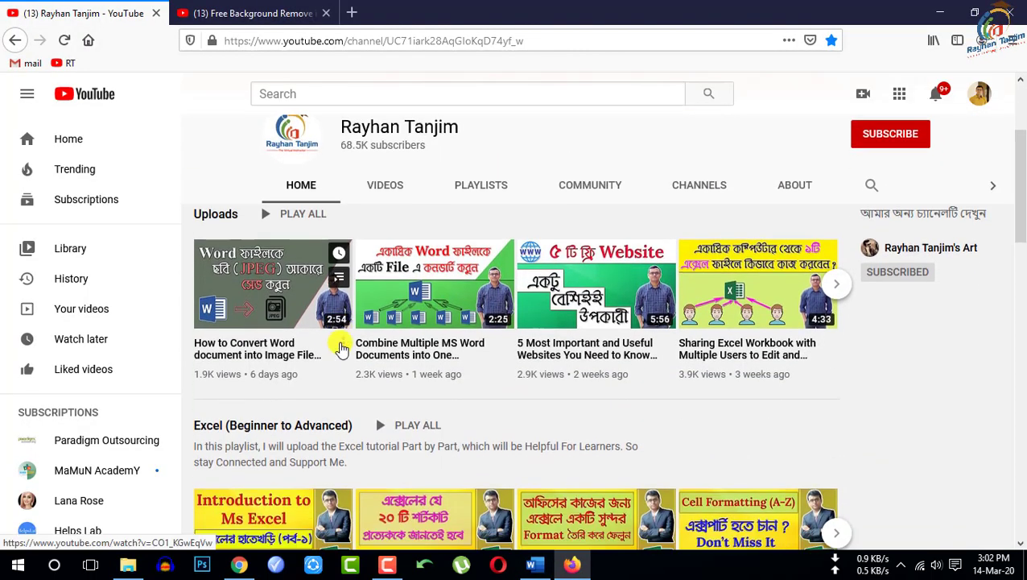
scroll(493, 336, "down", 1)
scroll(459, 372, "up", 1)
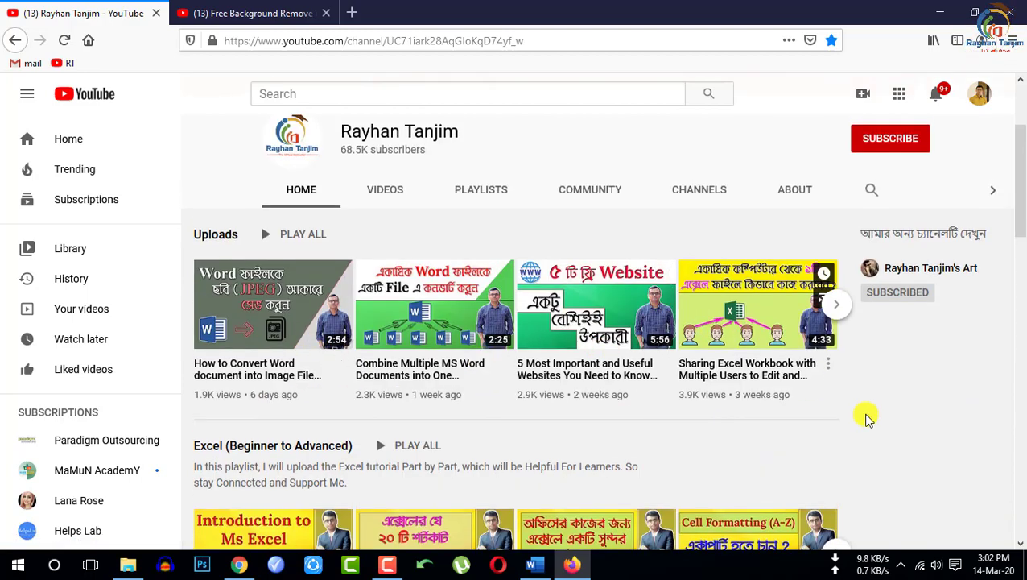
scroll(587, 227, "up", 2)
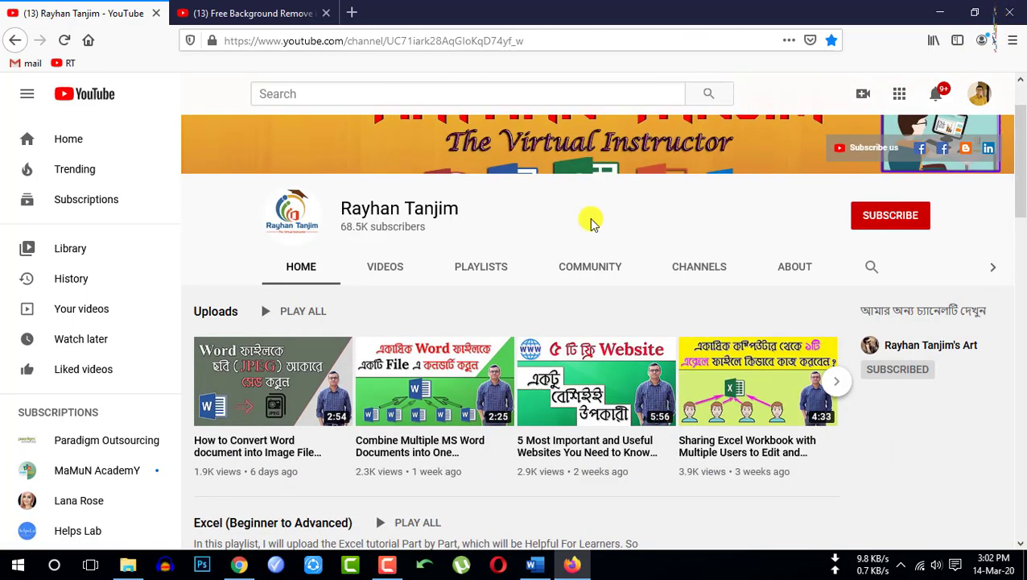
key("alt+Tab")
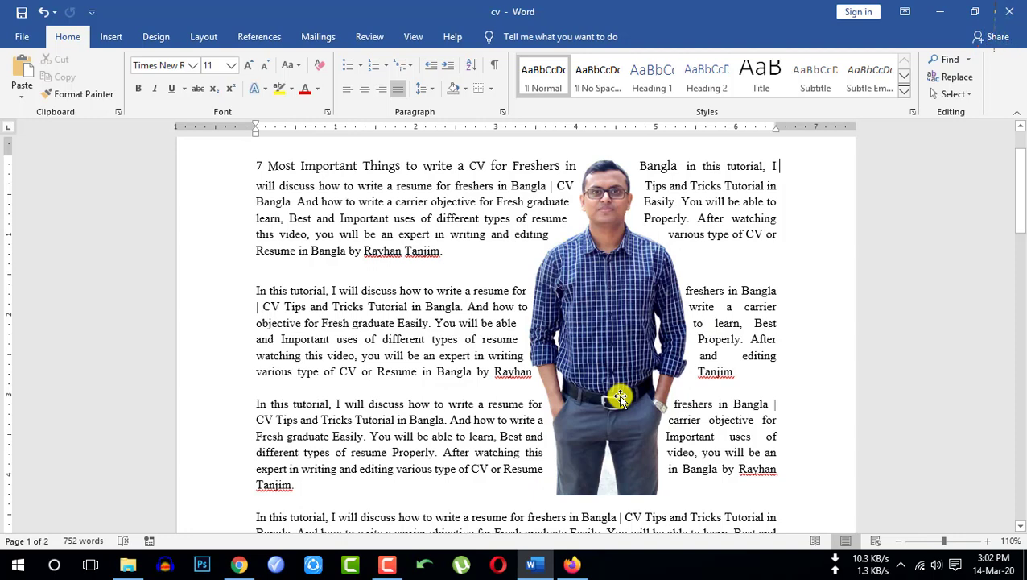
Step: Delete the man's photo from the CV and add blank lines above the title
left_click(594, 310)
key("Delete")
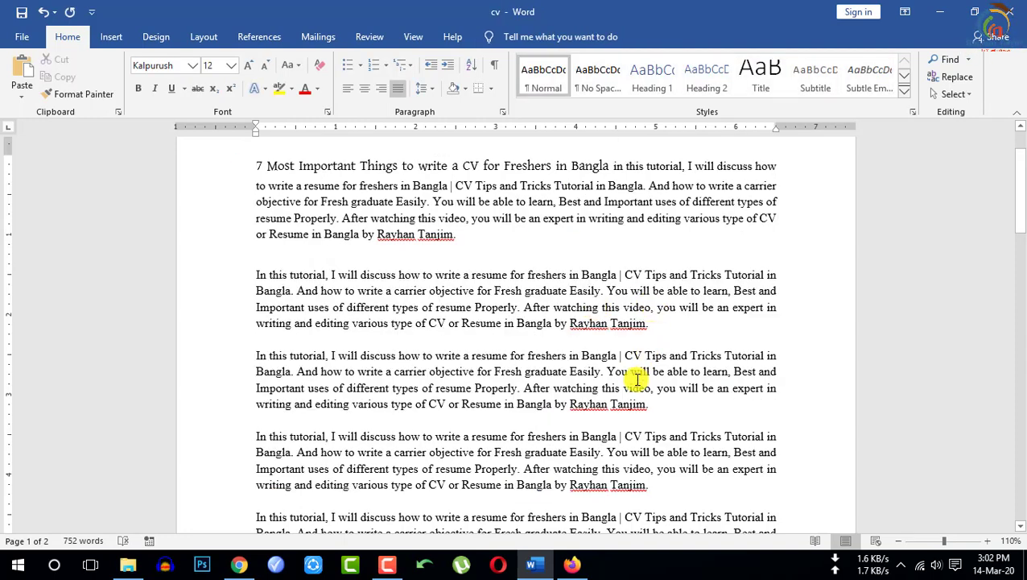
key("Return")
key("Return")
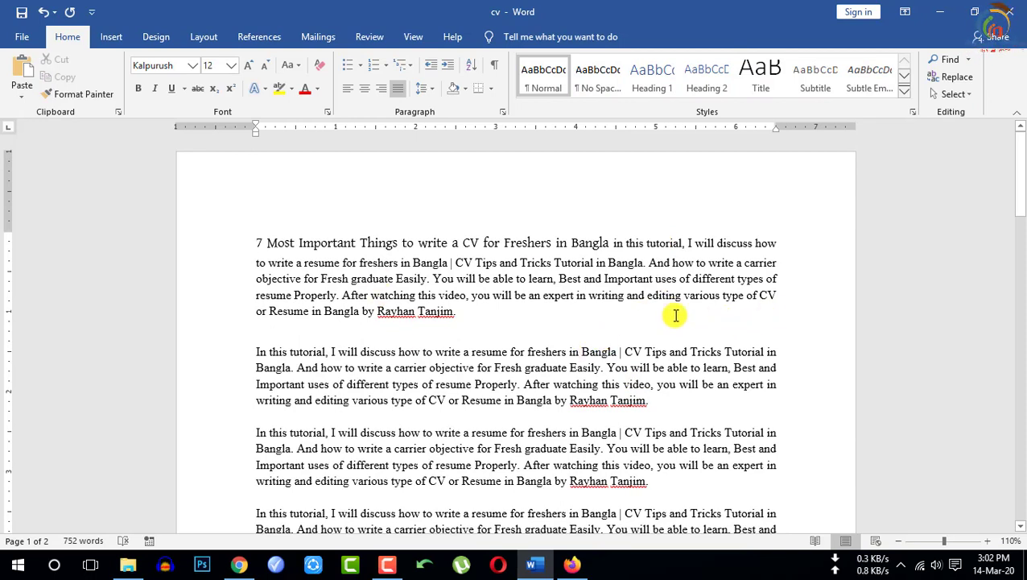
Step: Preview the original street photo and the transparent-background man photo in Picasa
left_click(939, 11)
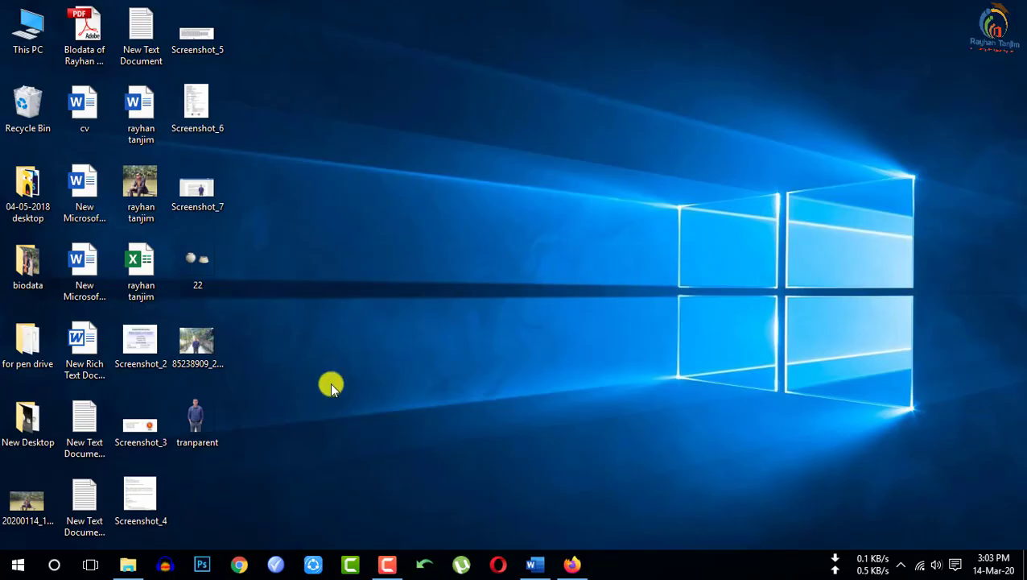
double_click(192, 351)
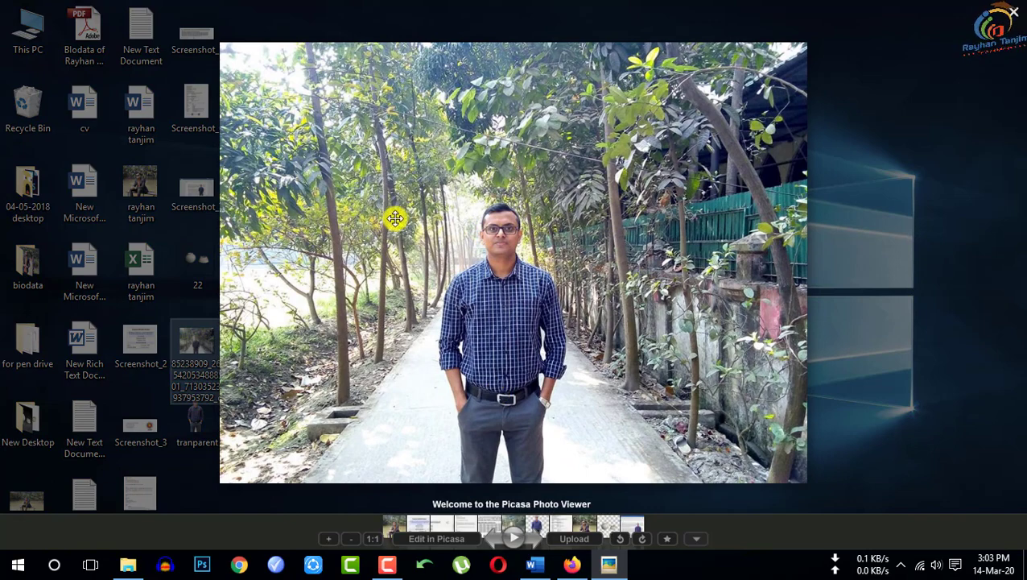
left_click(1013, 10)
double_click(211, 422)
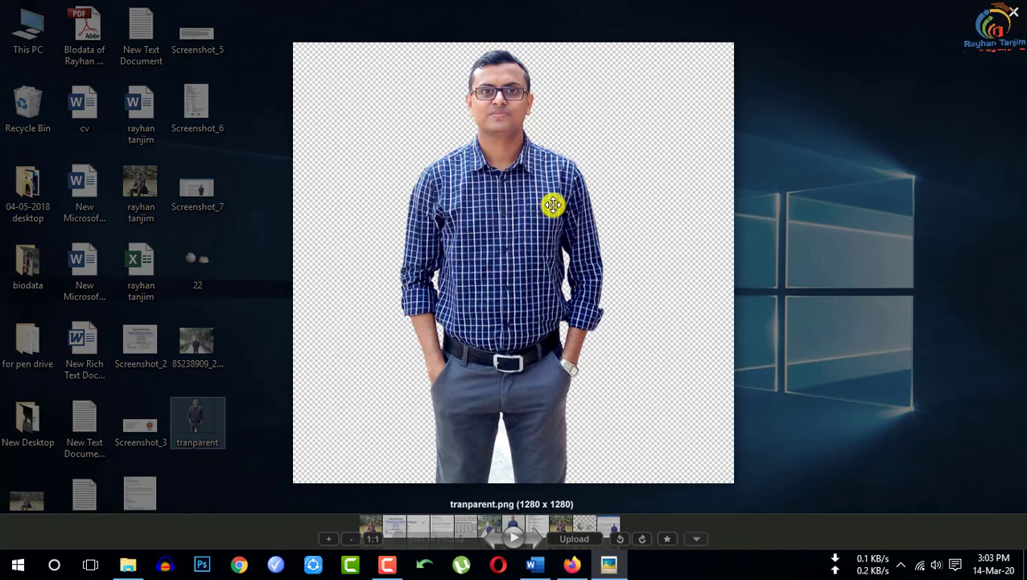
left_click(572, 564)
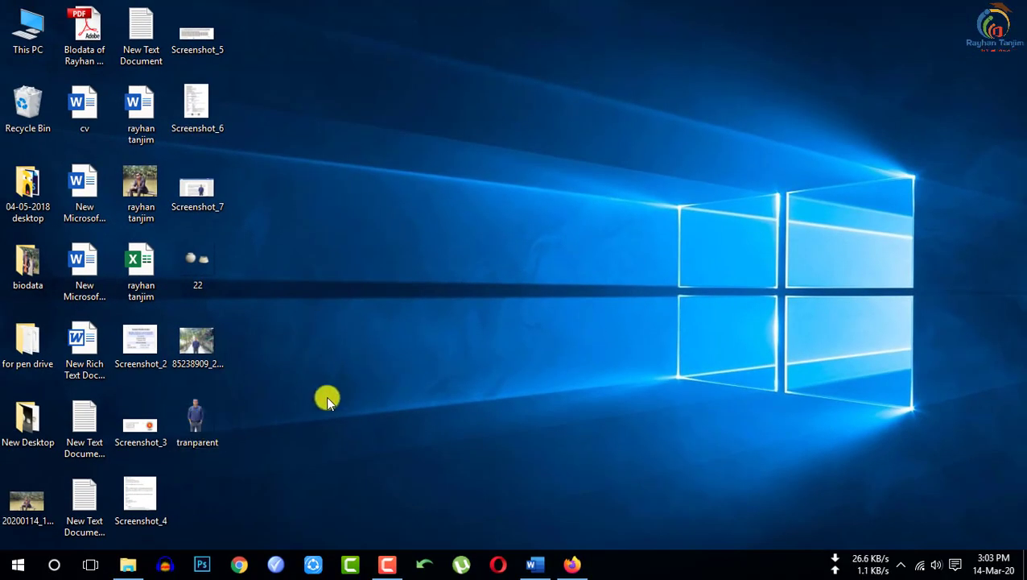
Step: Preview the two-pots image and the transparent man photo again, then close the viewer
double_click(197, 264)
left_click(678, 94)
double_click(182, 274)
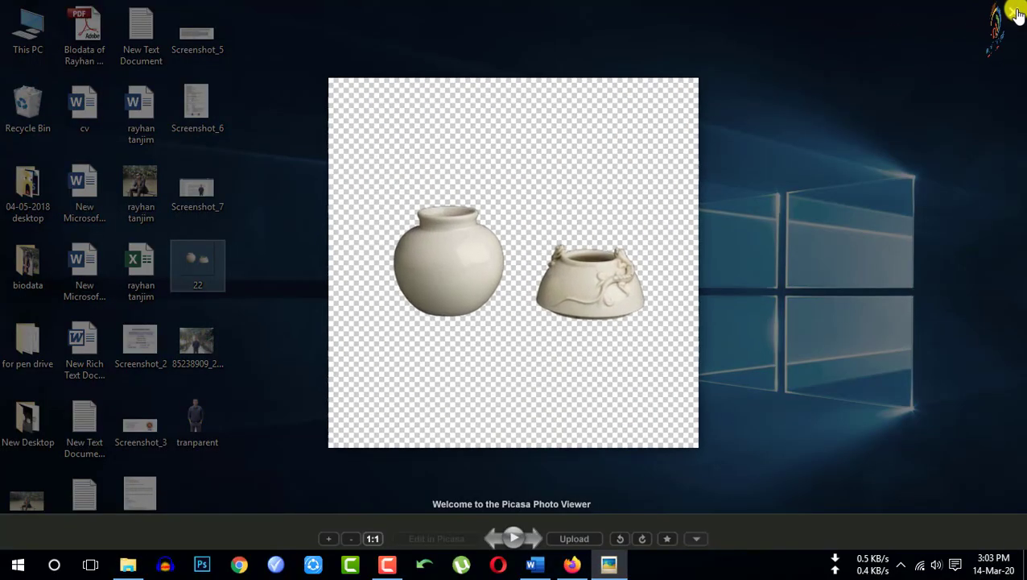
left_click(894, 38)
left_click(189, 413)
double_click(188, 409)
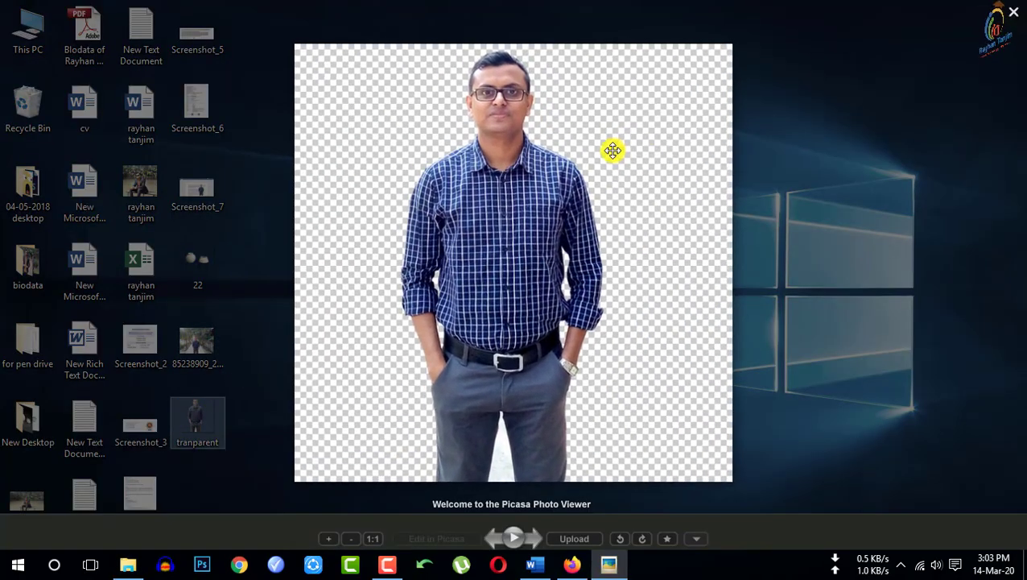
left_click(1016, 14)
Step: Insert the 'tranparent' PNG from the Desktop at the top of the CV
left_click(531, 564)
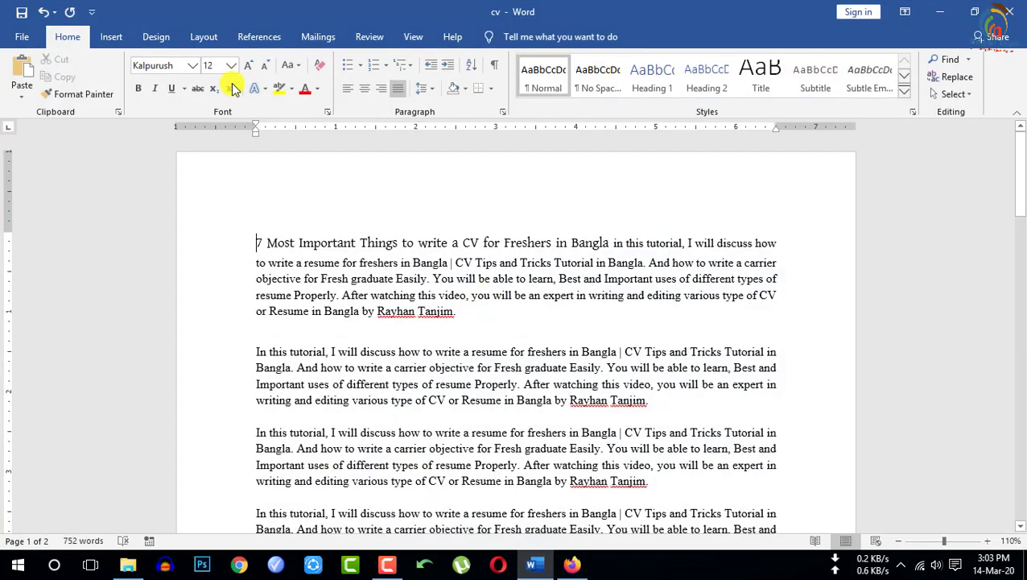
left_click(111, 36)
left_click(167, 64)
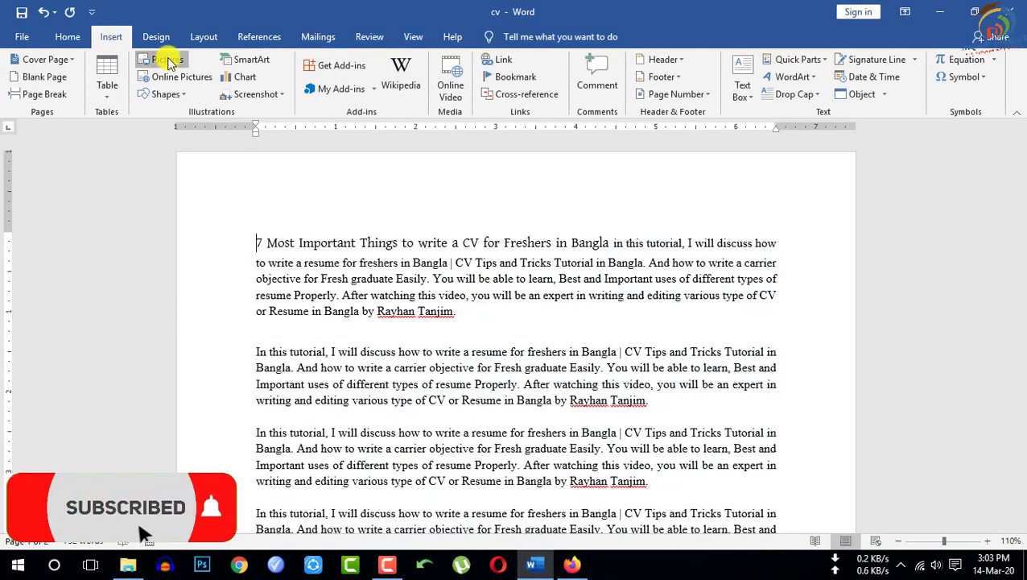
left_click(71, 107)
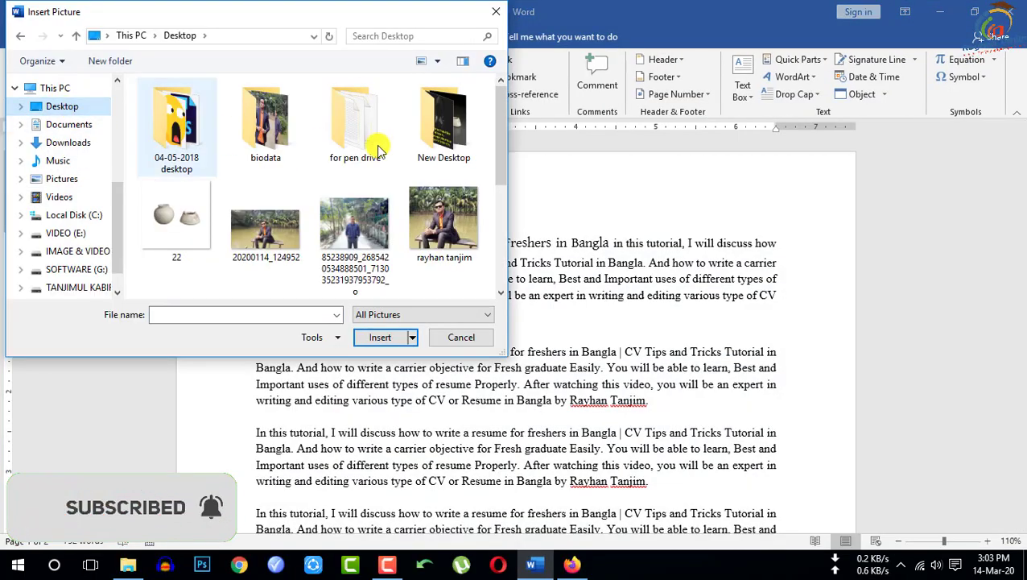
left_click_drag(499, 121, 486, 225)
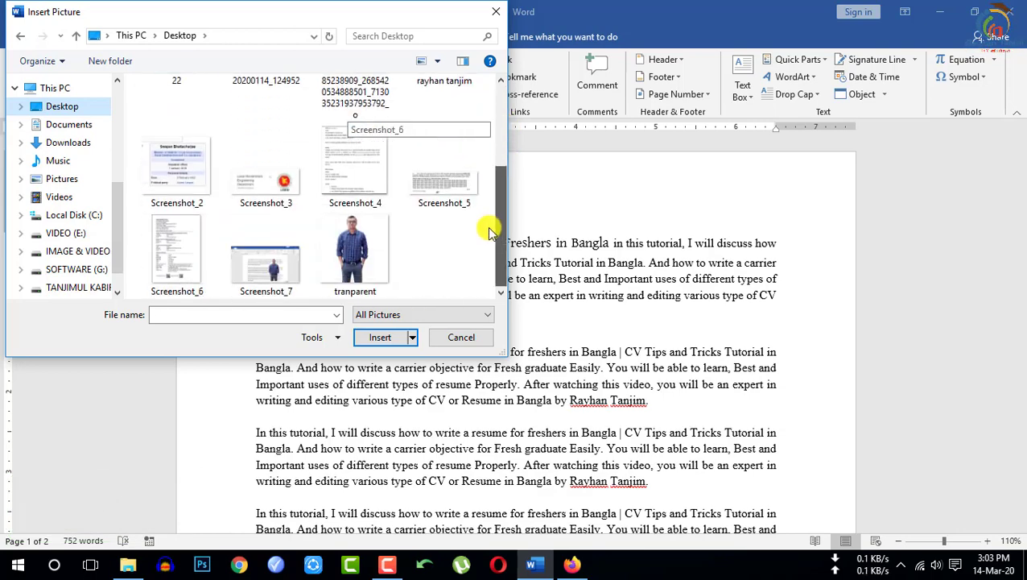
left_click(337, 246)
left_click(380, 336)
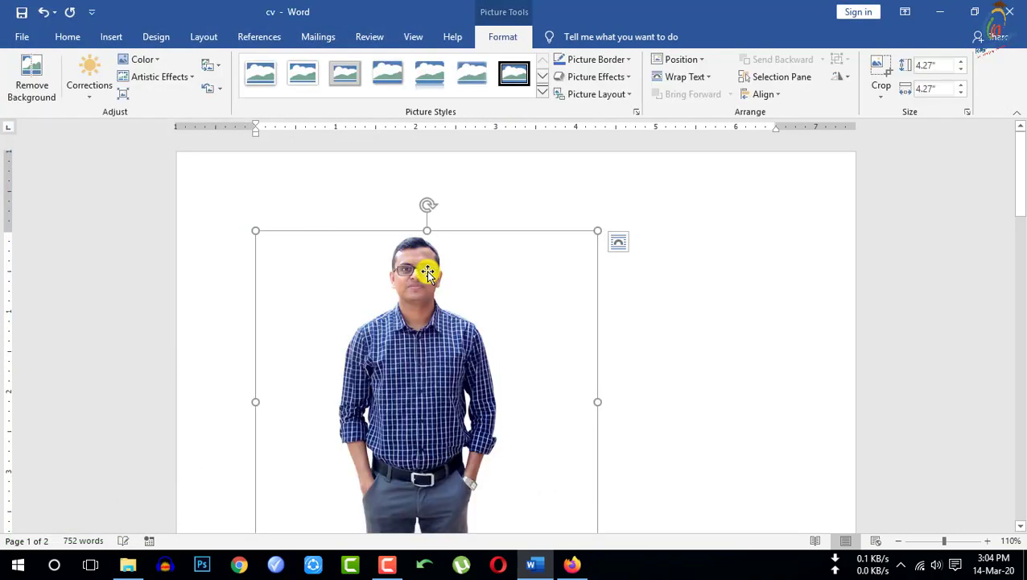
Step: Set the portrait's text wrapping to Tight and drag it to the right of the text
scroll(319, 370, "down", 3)
scroll(442, 314, "up", 2)
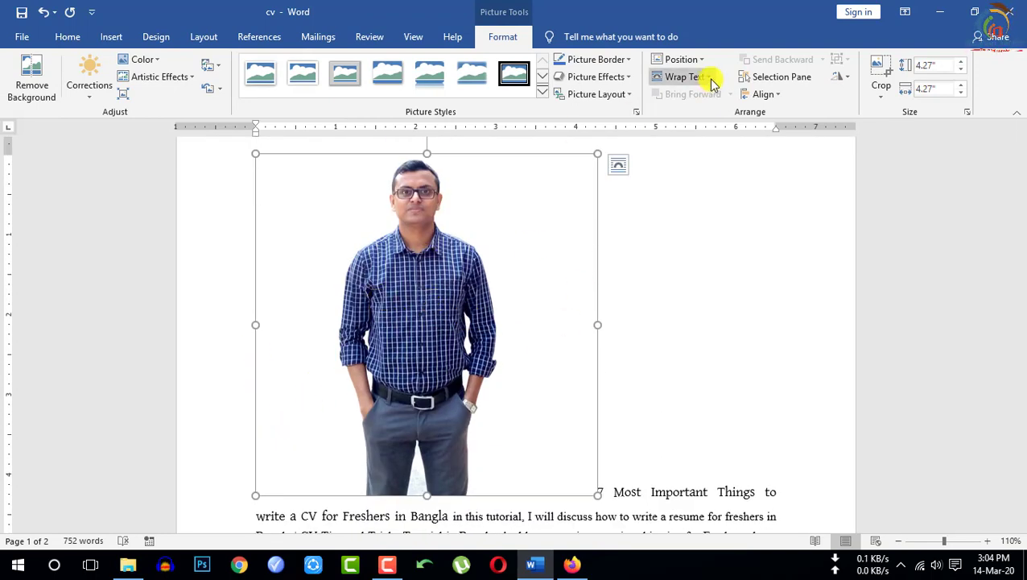
left_click(711, 80)
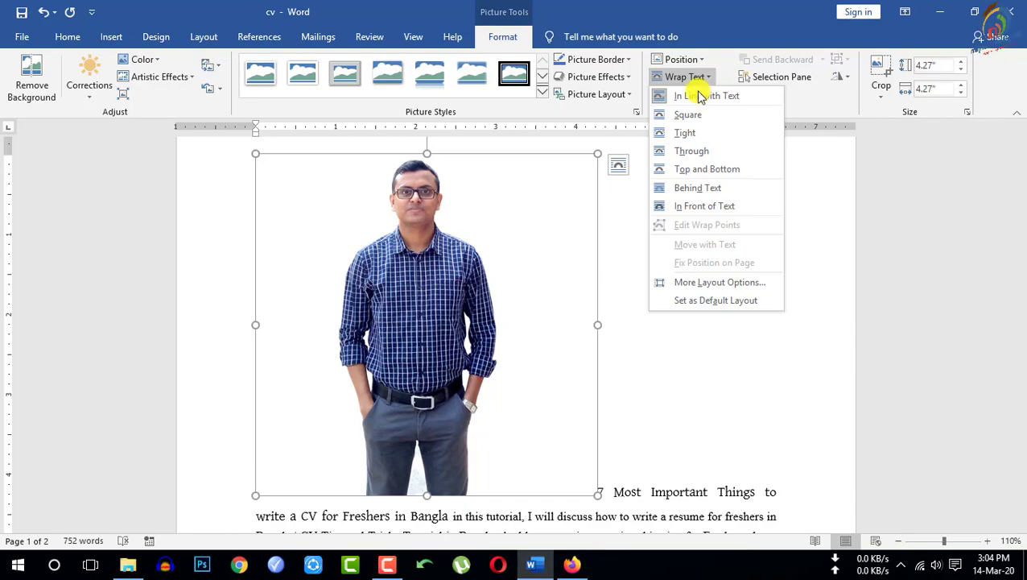
left_click(685, 132)
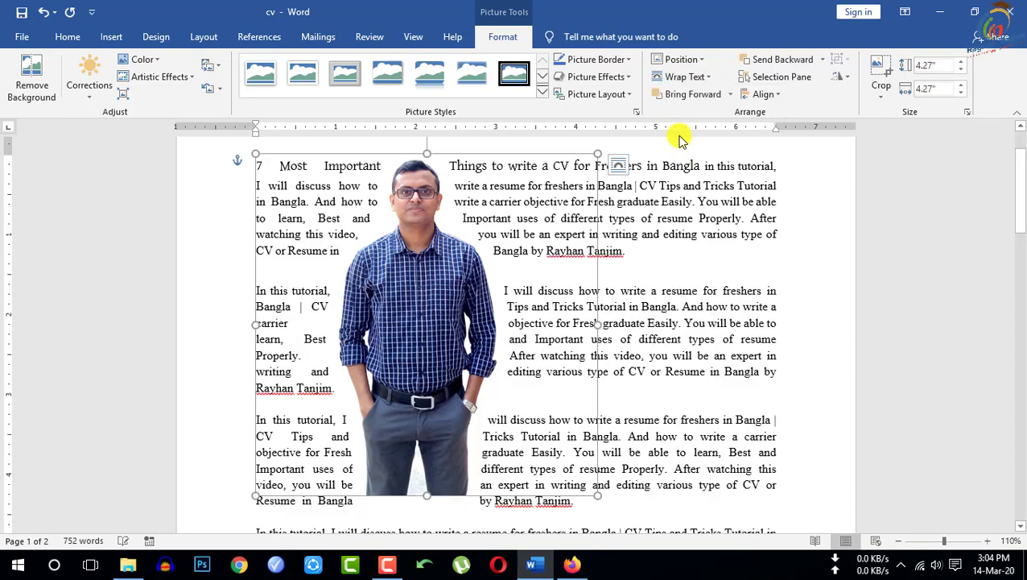
left_click_drag(367, 330, 604, 309)
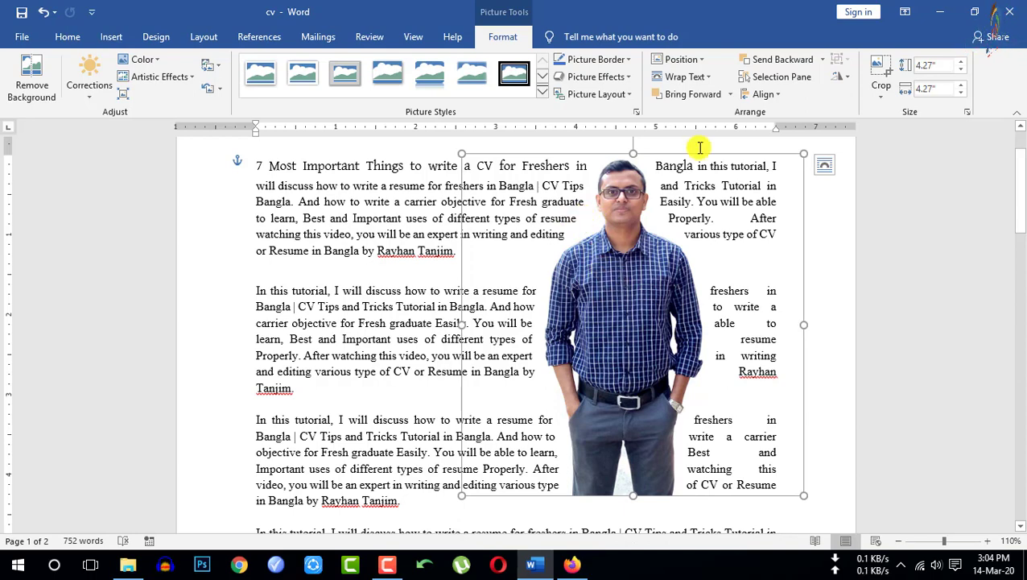
Step: Edit the portrait's wrap points, pulling the outline in beside the man
left_click(705, 77)
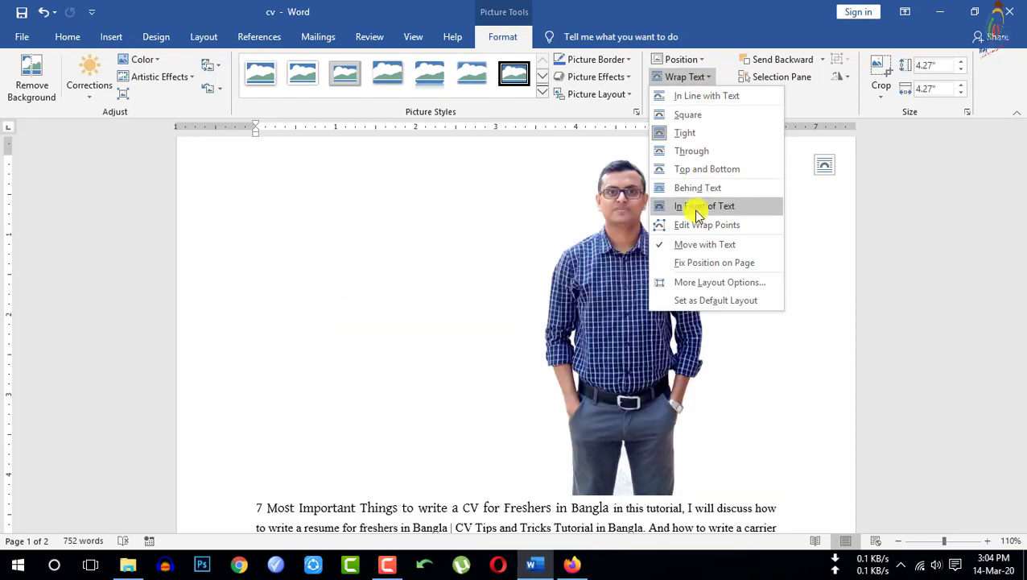
left_click(705, 232)
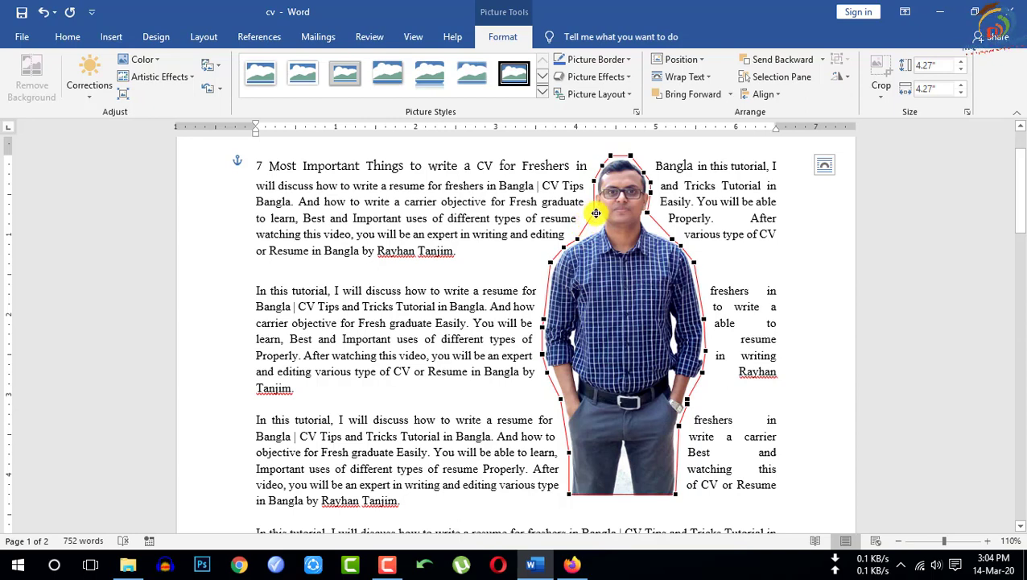
left_click_drag(595, 213, 647, 244)
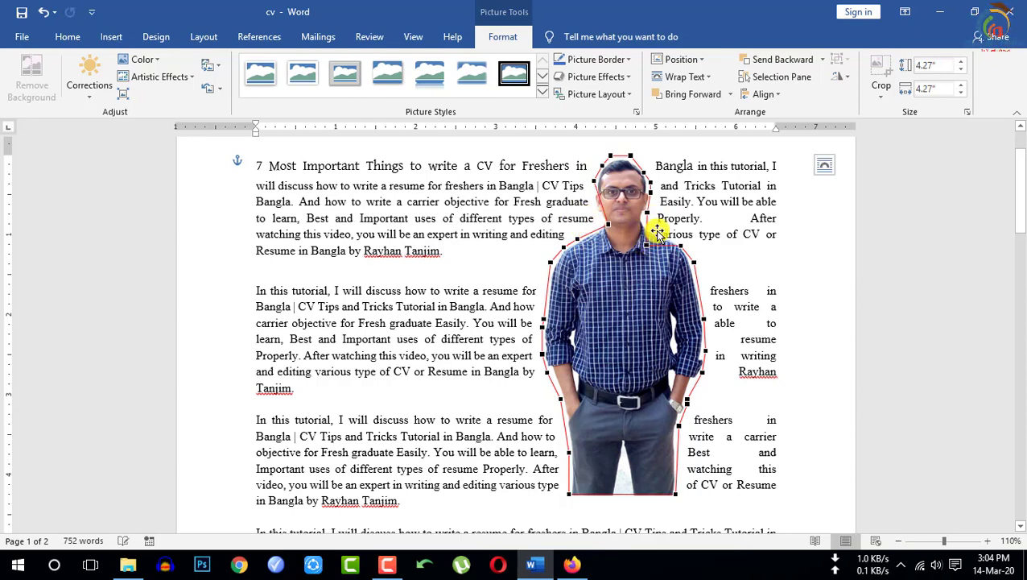
scroll(588, 282, "down", 1)
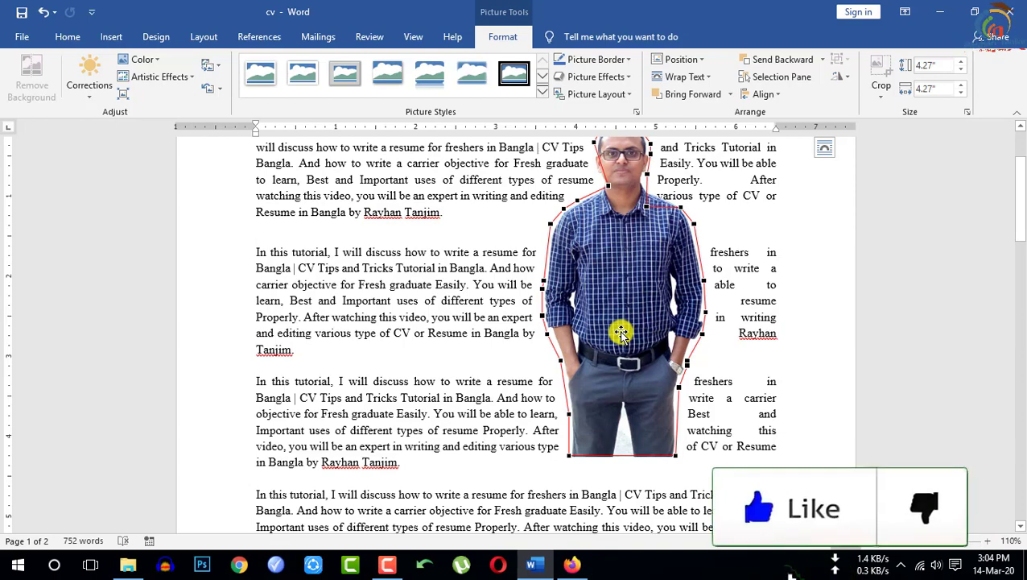
scroll(617, 346, "up", 2)
left_click(613, 356)
Step: Delete the portrait and insert the two-pots picture '22' in its place
key("Delete")
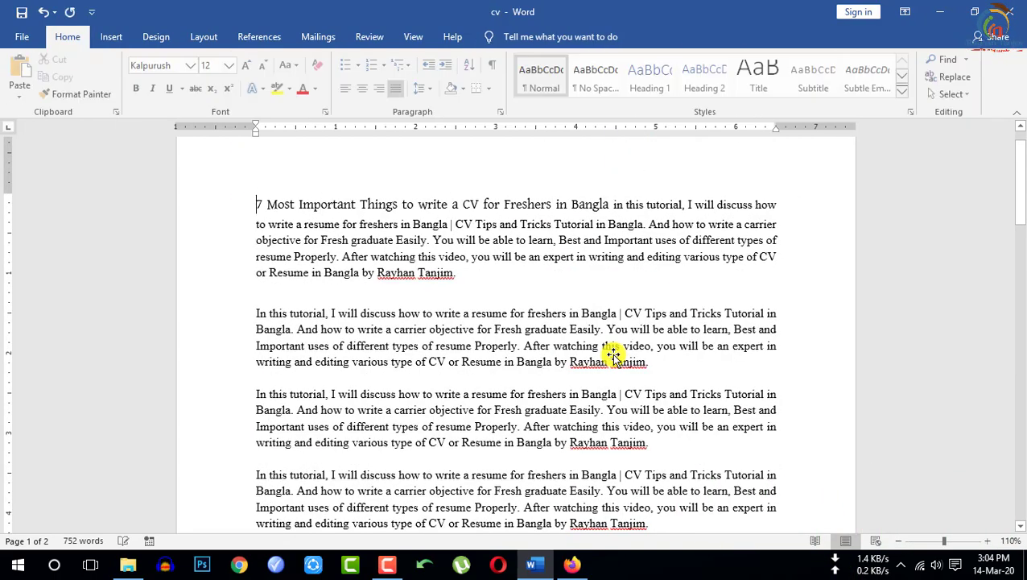
left_click(115, 36)
left_click(161, 66)
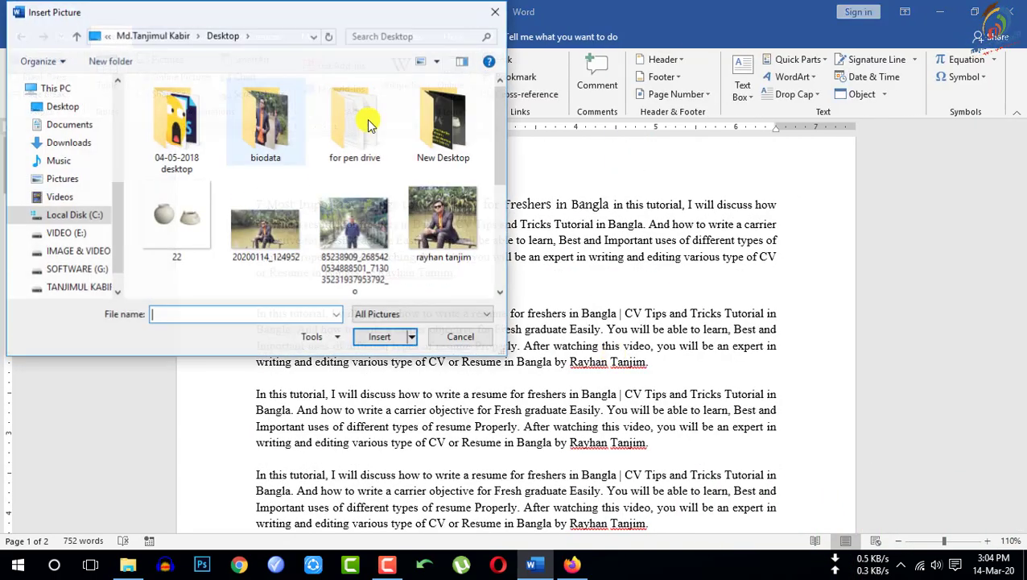
left_click(179, 227)
double_click(179, 227)
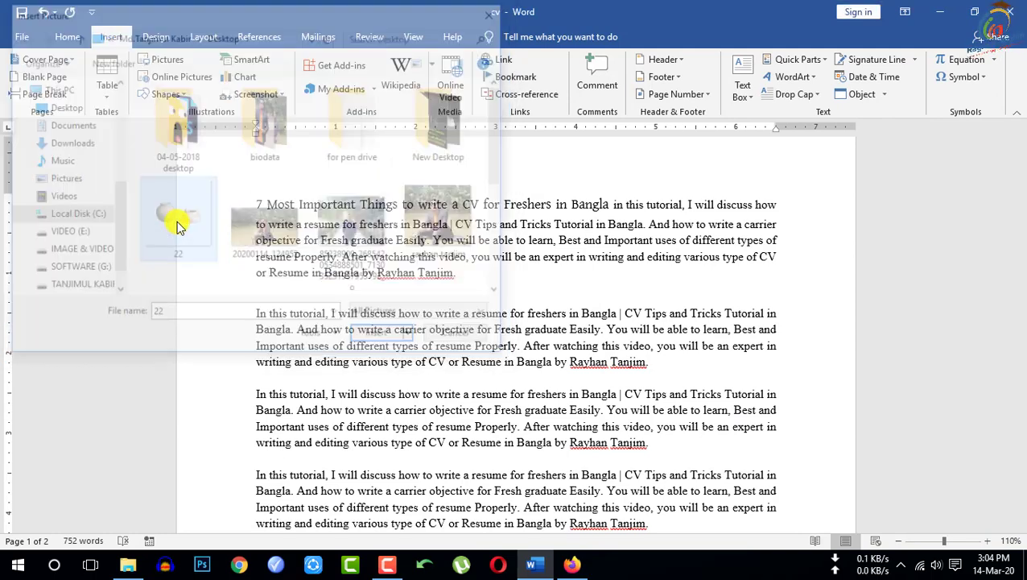
scroll(434, 266, "down", 5)
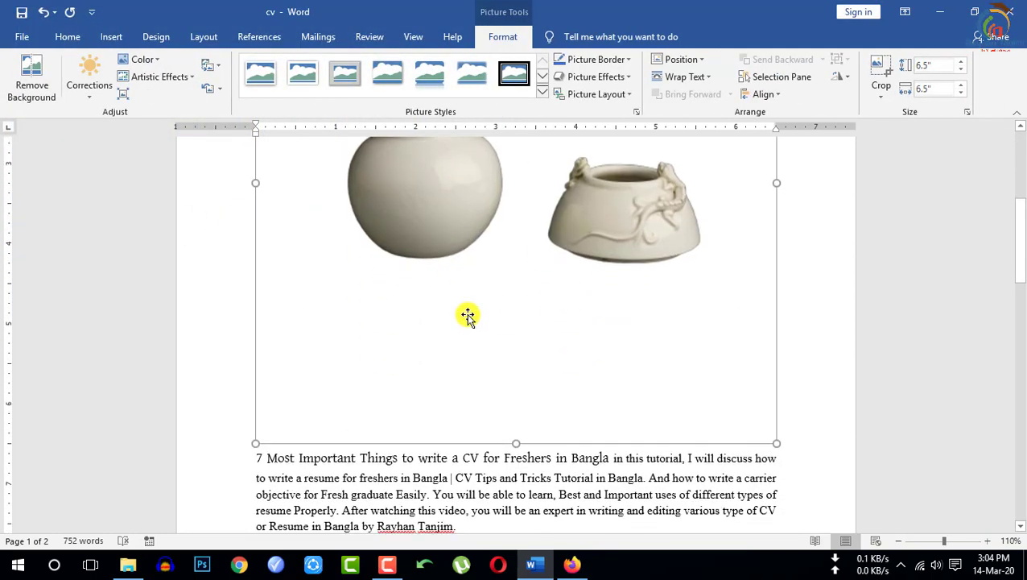
Step: Shrink the pots picture to 3.9", wrap it Tight, and move it into the second paragraph
scroll(458, 303, "up", 2)
scroll(702, 403, "down", 3)
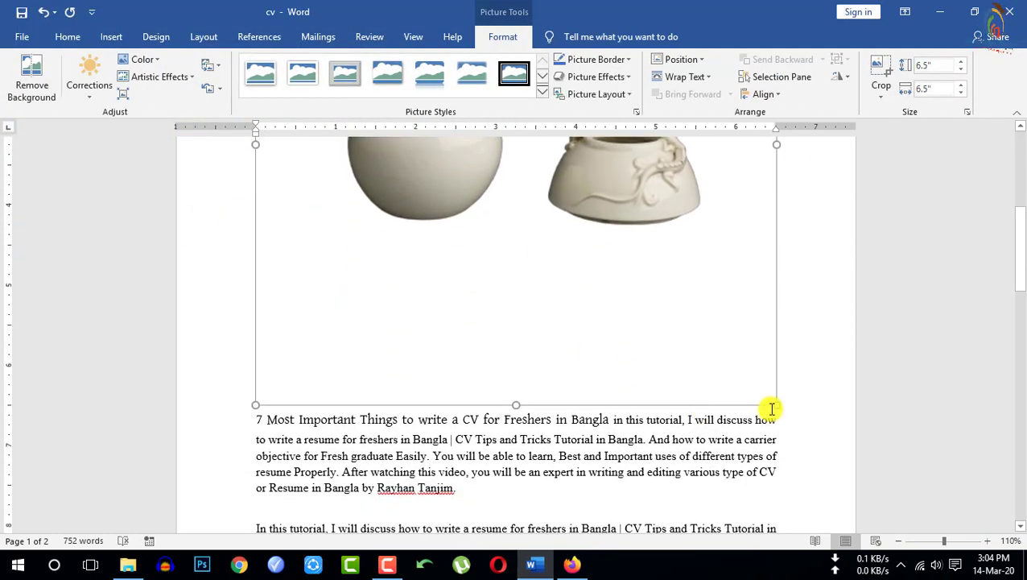
left_click_drag(774, 408, 589, 222)
scroll(528, 299, "down", 2)
scroll(527, 300, "up", 8)
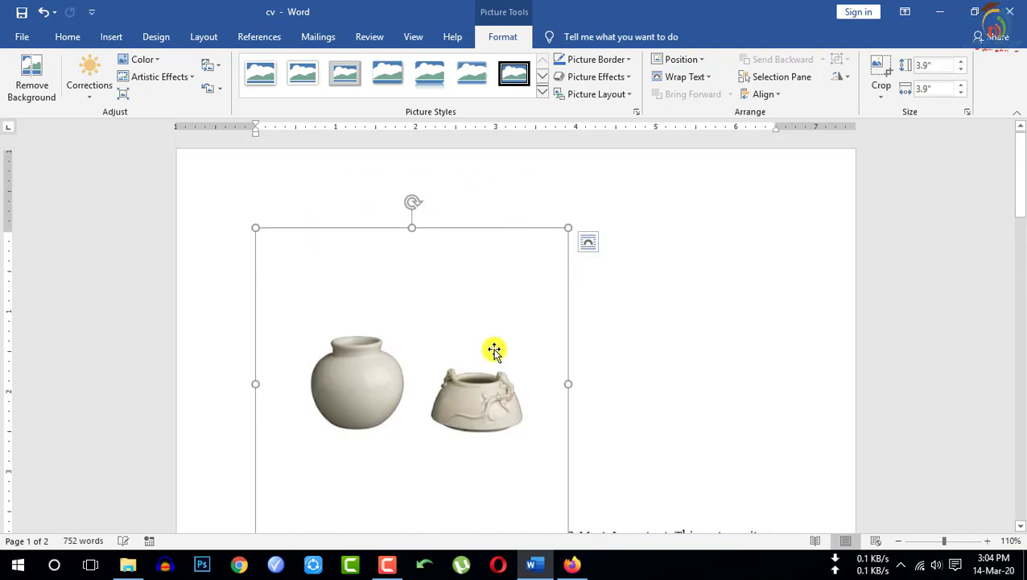
left_click(705, 77)
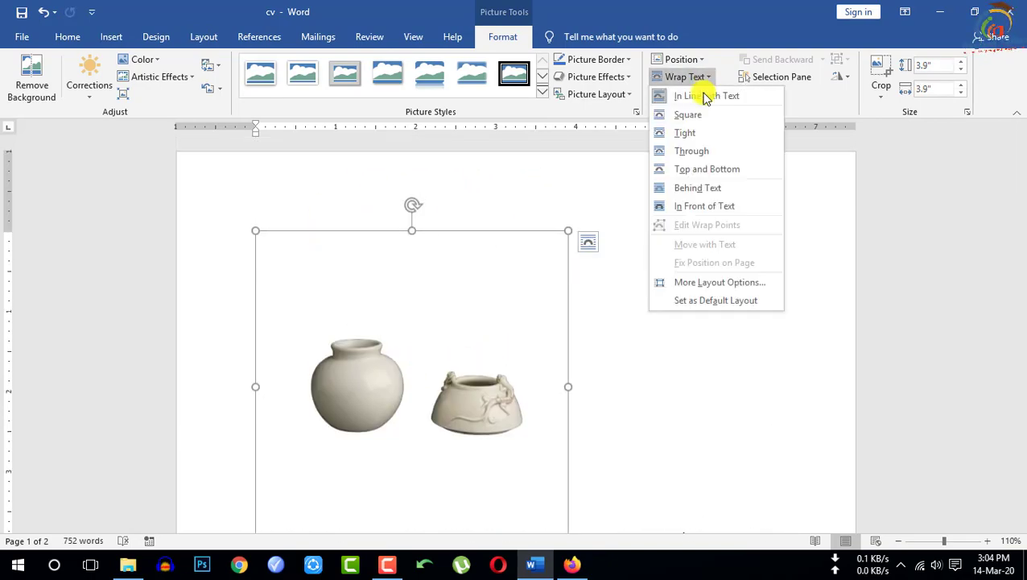
left_click(692, 131)
scroll(428, 301, "down", 2)
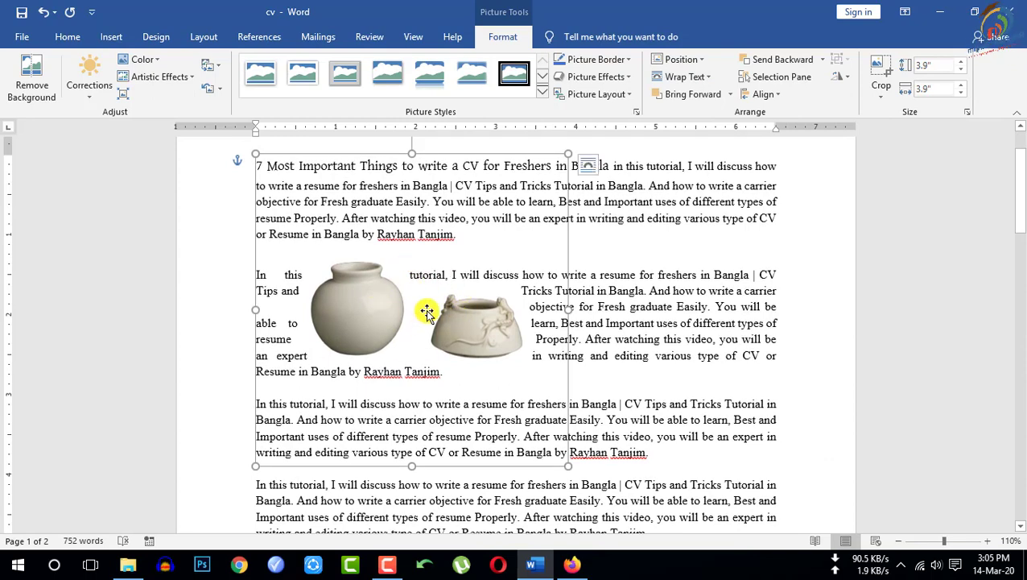
left_click_drag(416, 312, 599, 328)
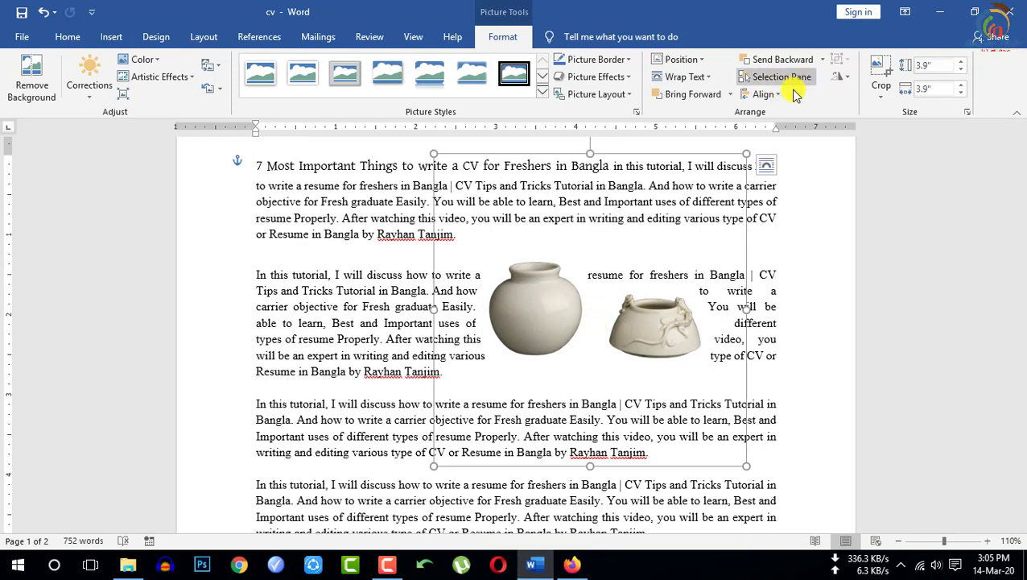
Step: Add and drag wrap points around the left pot, right pot and the gap between them
left_click(713, 78)
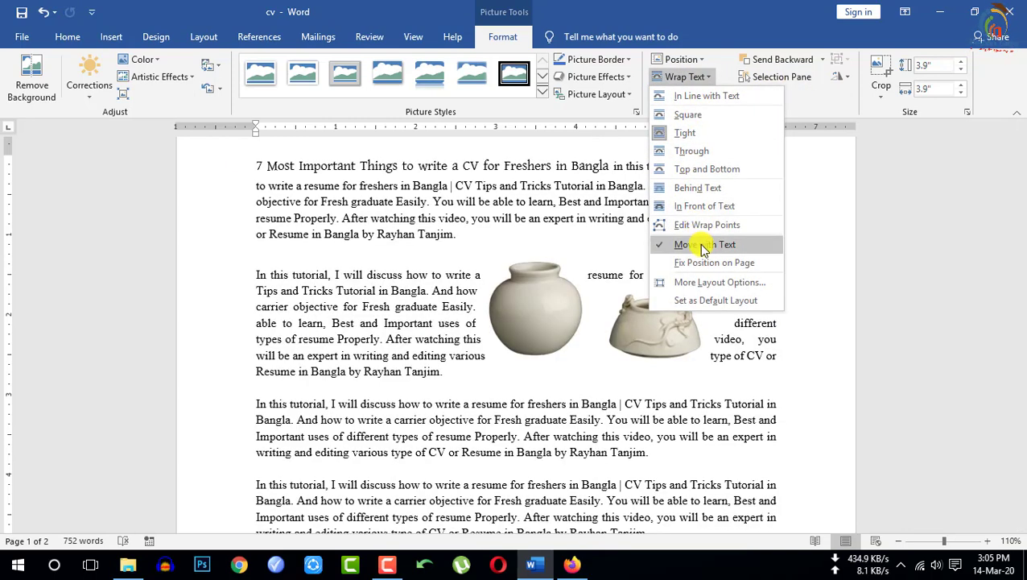
left_click(697, 227)
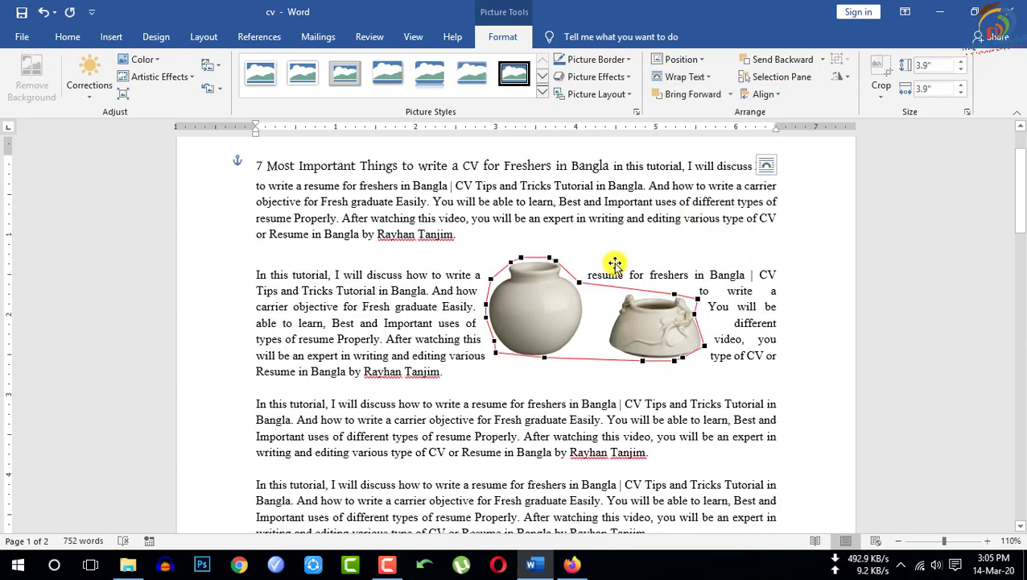
left_click_drag(584, 288, 594, 319)
left_click_drag(579, 357, 591, 329)
left_click_drag(644, 358, 693, 311)
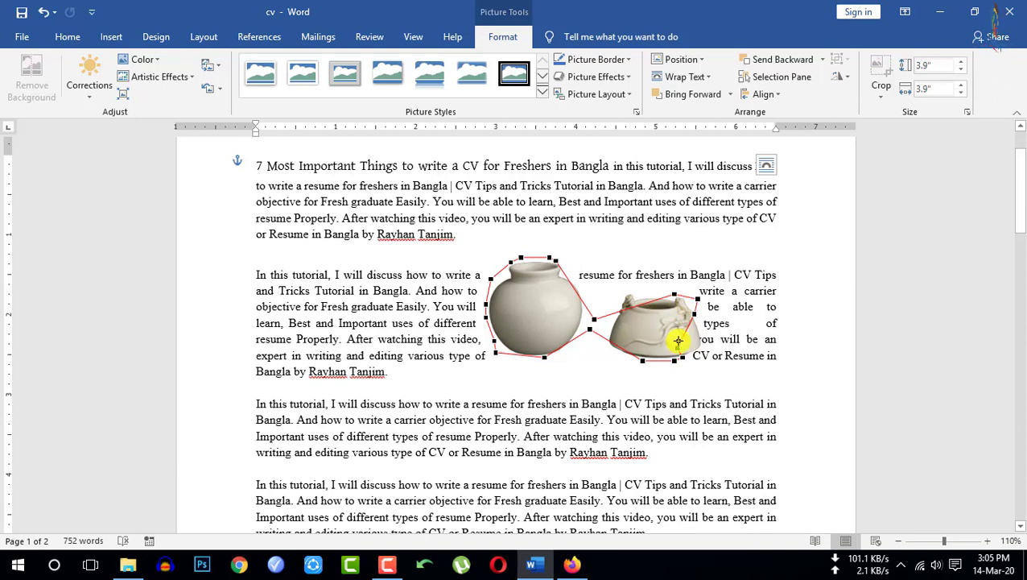
left_click_drag(692, 347, 691, 348)
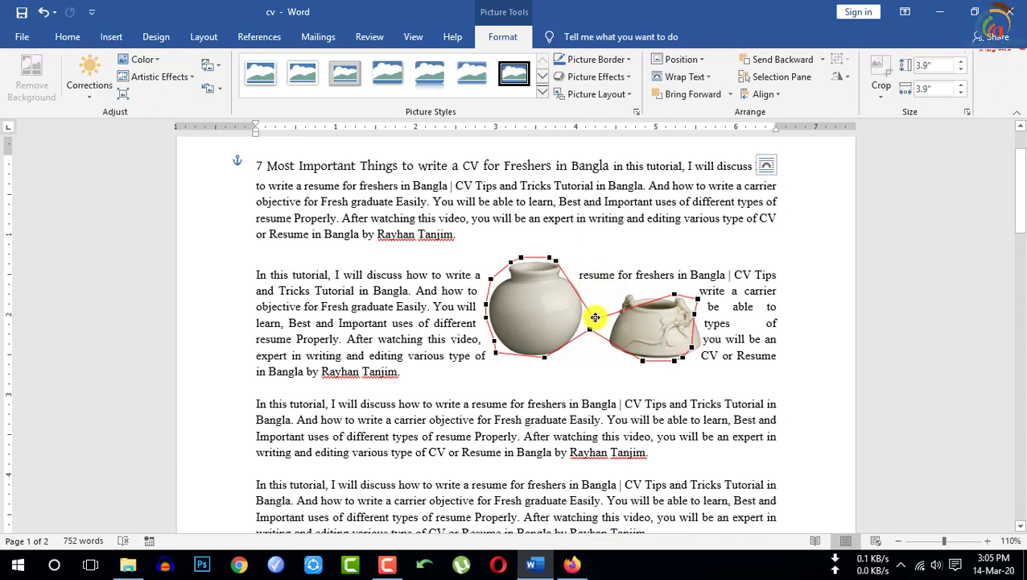
mouse_move(596, 323)
left_mouse_down()
mouse_move(601, 266)
mouse_move(600, 304)
left_mouse_up()
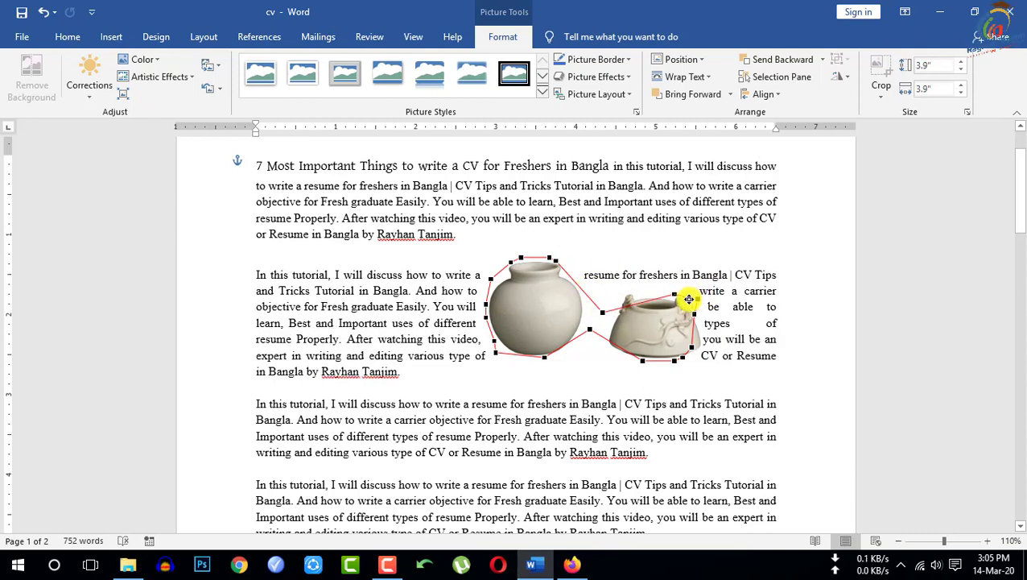
left_click_drag(496, 353, 508, 345)
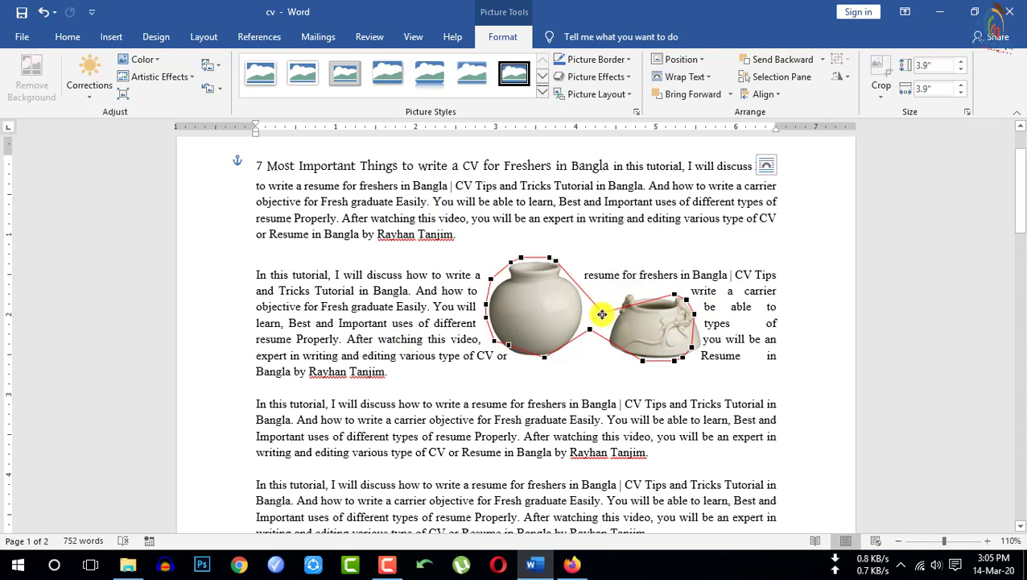
mouse_move(602, 312)
left_mouse_down()
mouse_move(603, 274)
mouse_move(602, 300)
left_mouse_up()
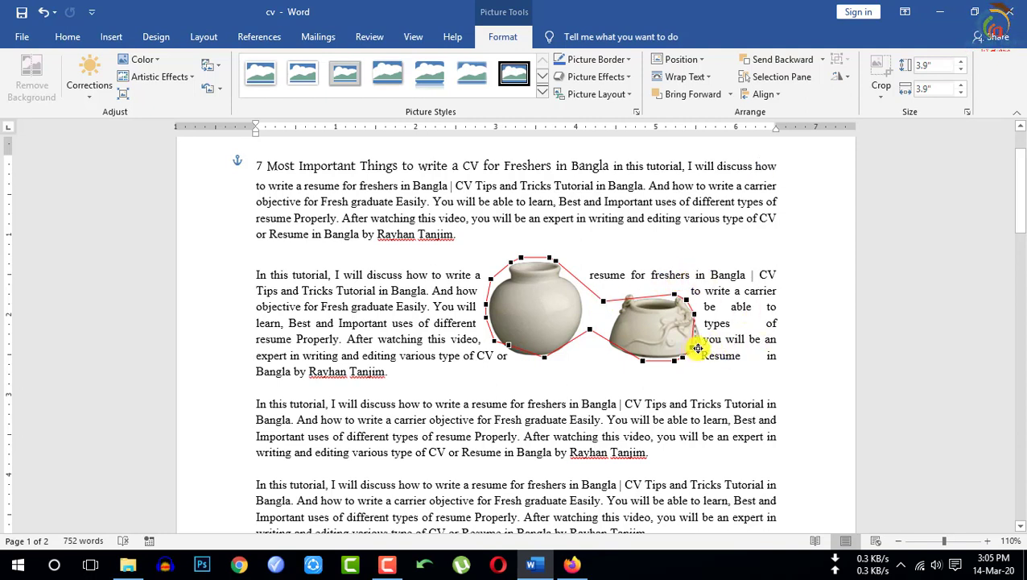
left_click(699, 347)
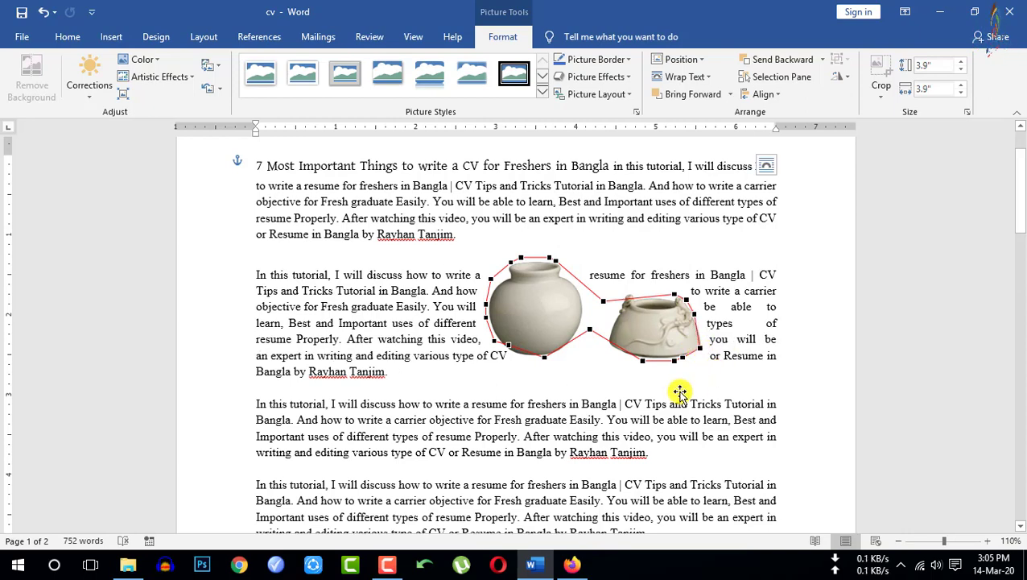
left_click(646, 430)
left_click(827, 287)
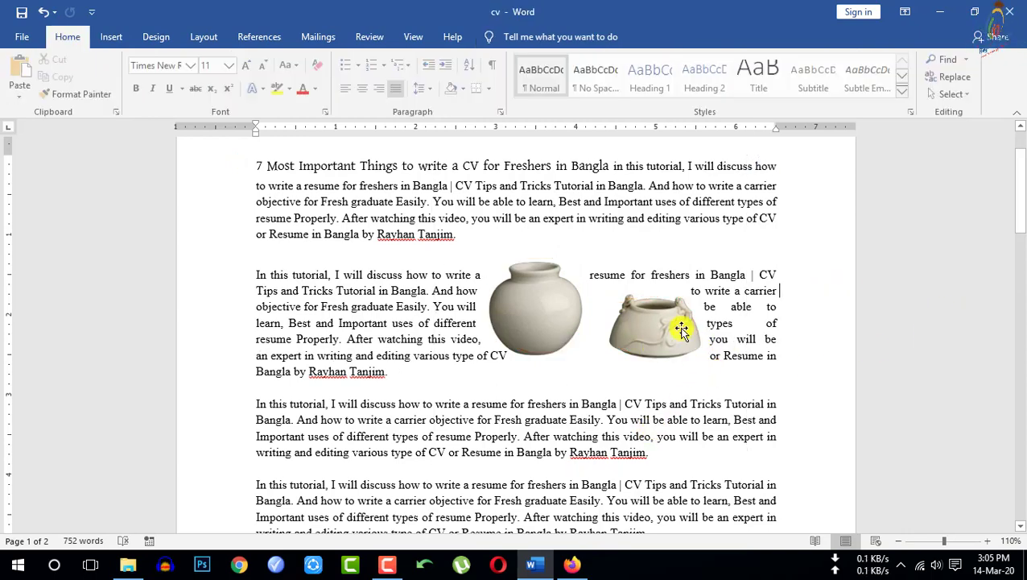